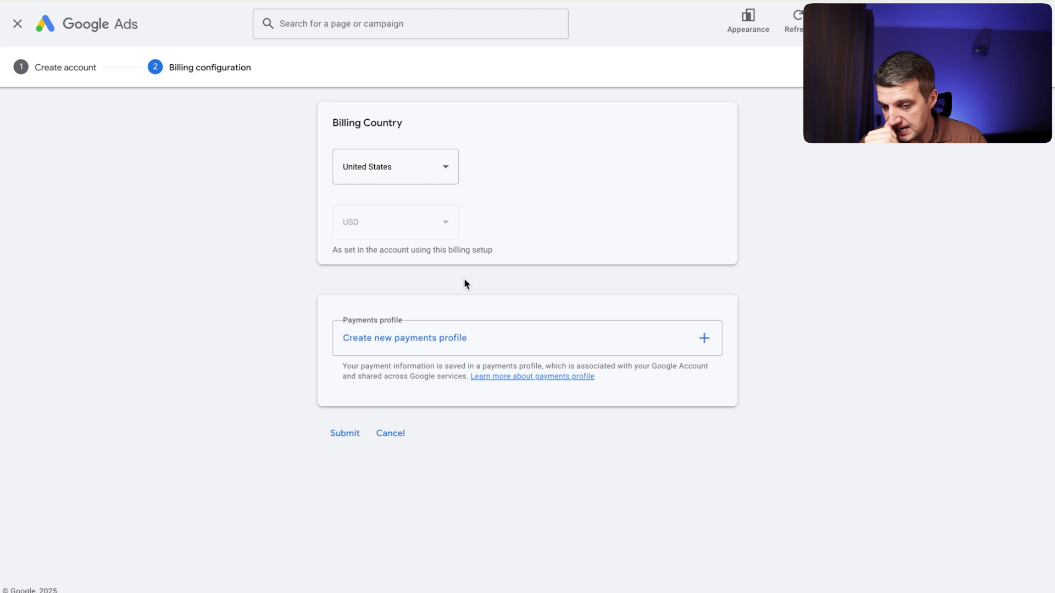
Create an Individual US payments profile with the legal surname changed to 'Test' and a zip code.
click(424, 338)
click(492, 218)
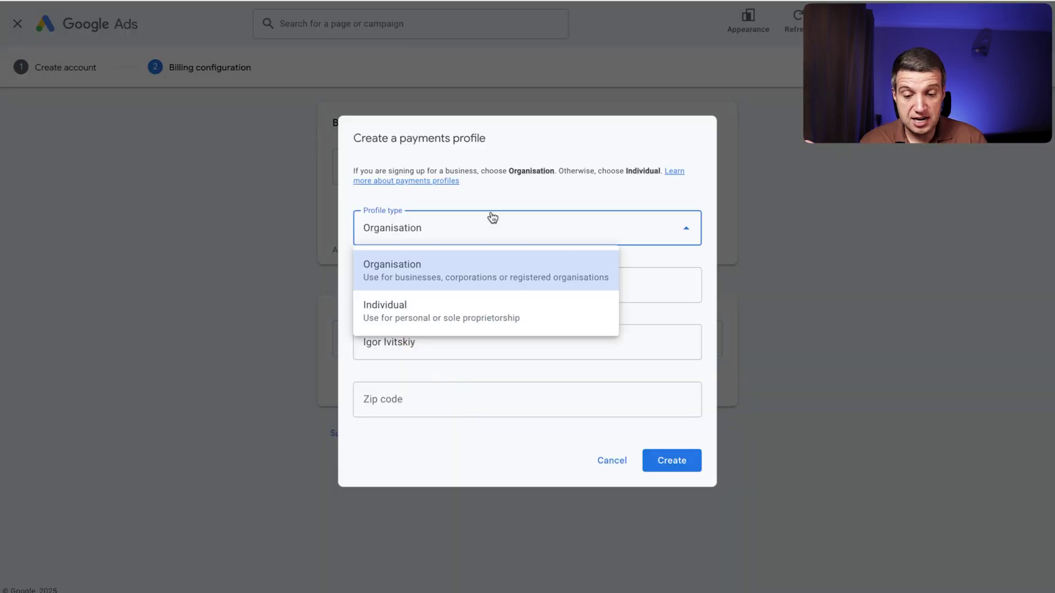
click(447, 306)
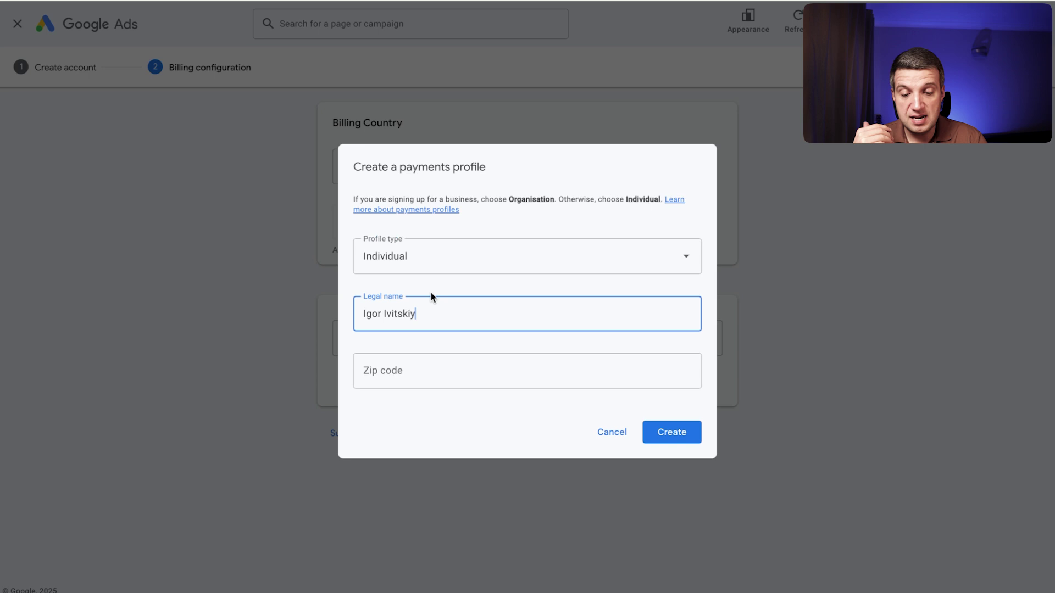
double_click(392, 314)
text(Te)
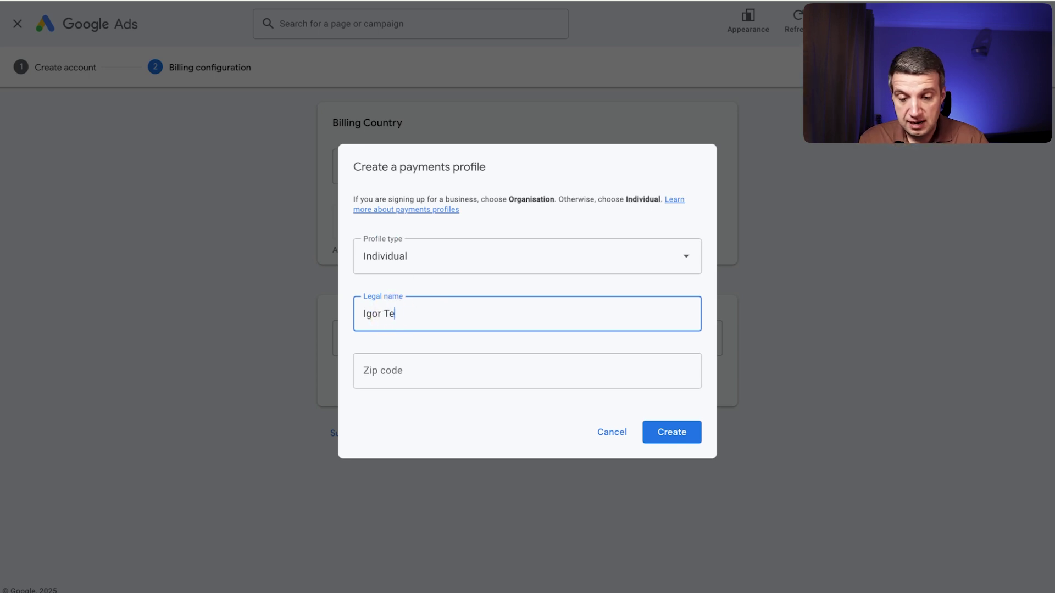
text(st)
click(386, 369)
text(01001)
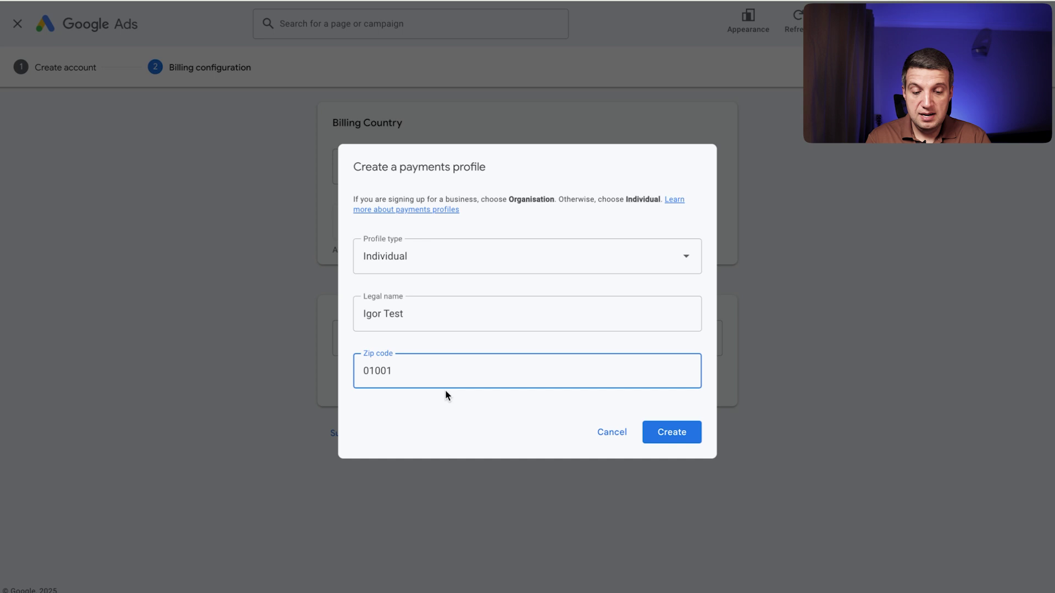
click(674, 432)
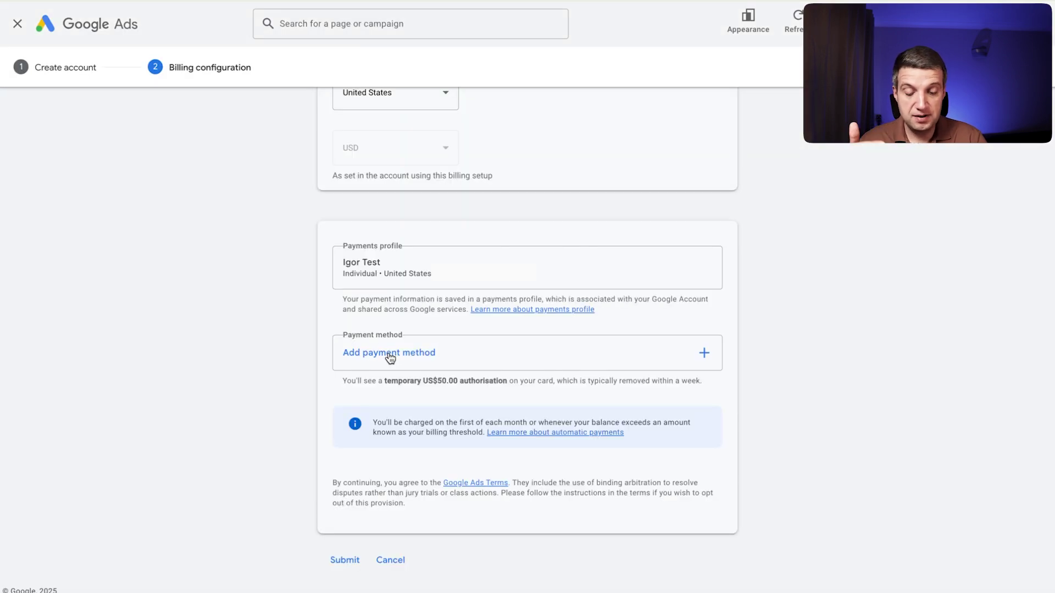
Choose to add a credit or debit card as the payment method.
click(390, 357)
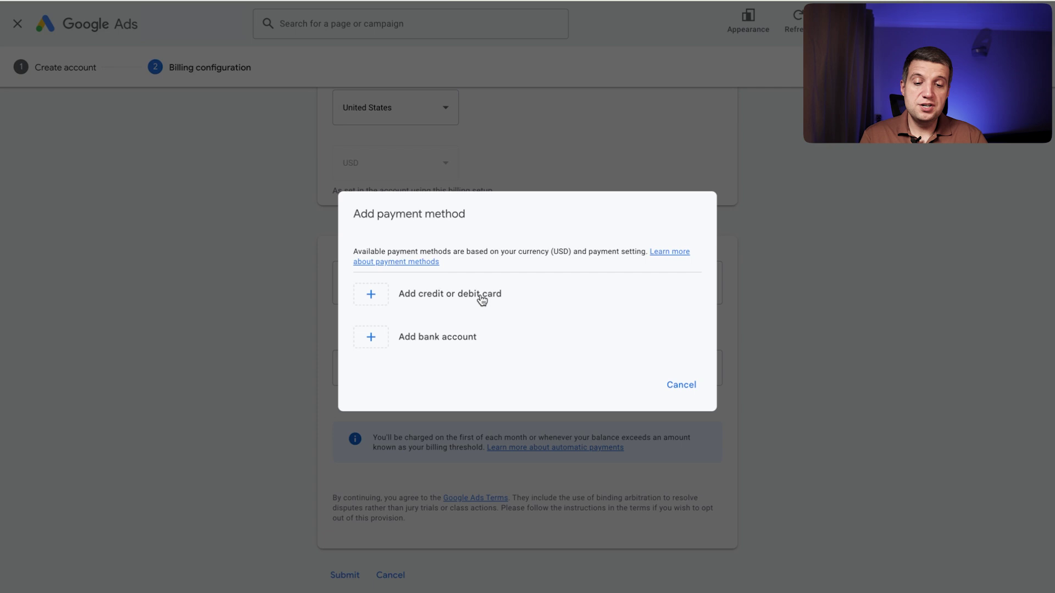
click(443, 298)
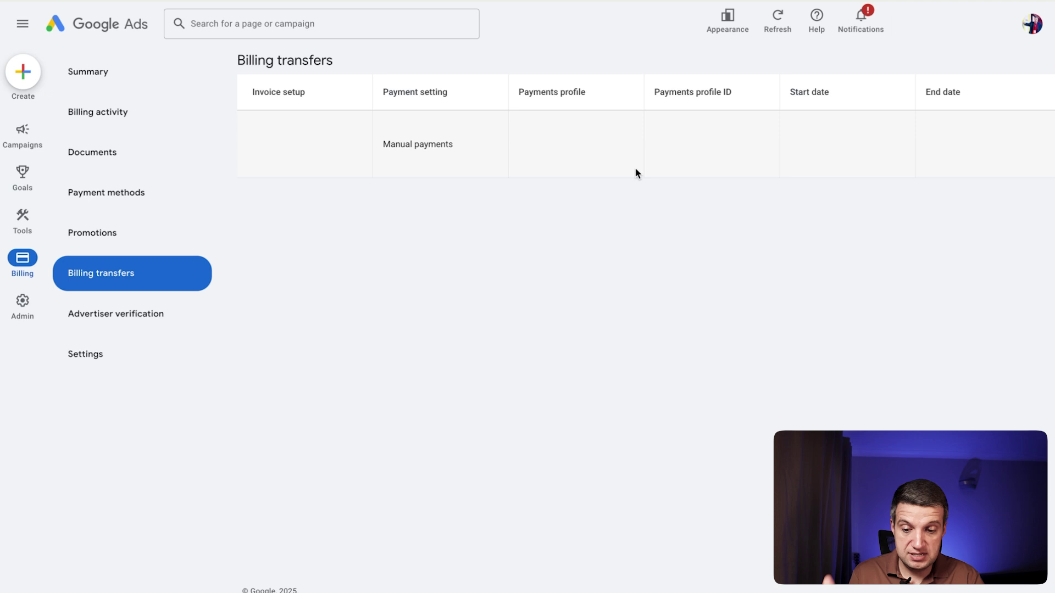
Review billing settings showing Automatic payments, preview switching to manual, and cancel.
click(126, 353)
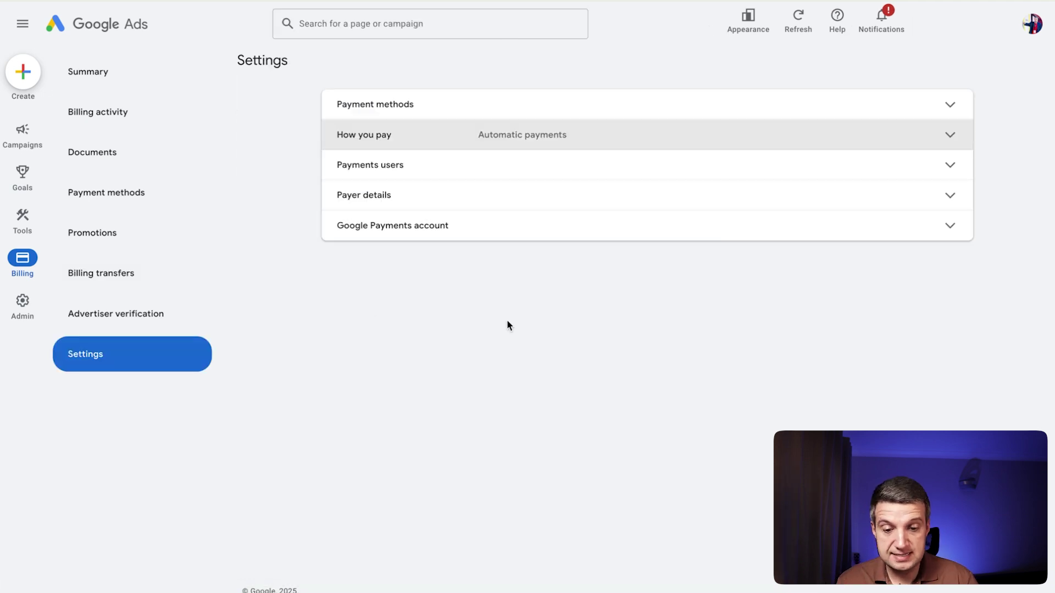
click(506, 139)
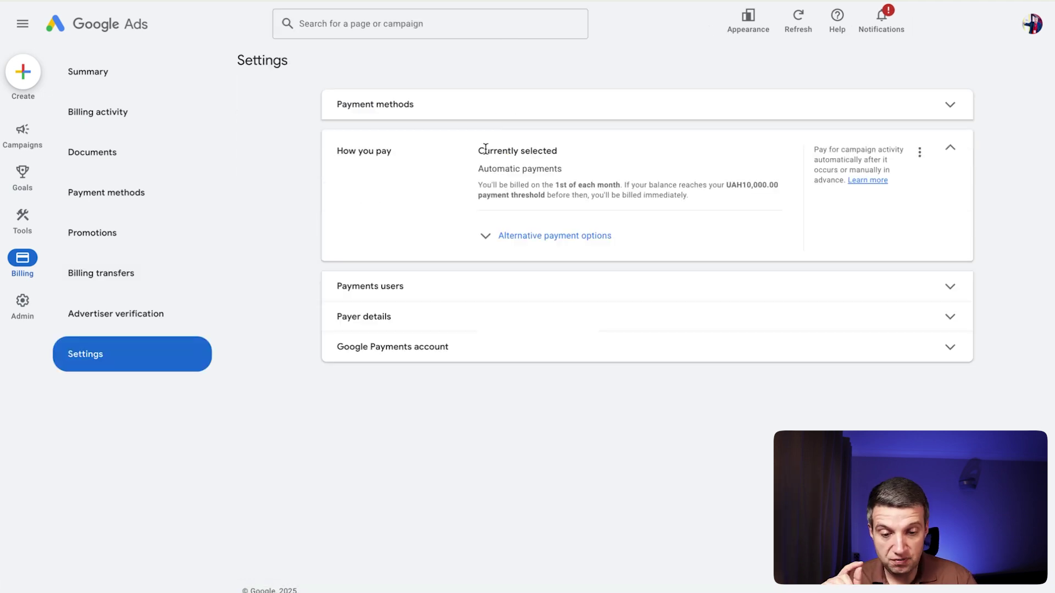
drag(478, 172, 601, 185)
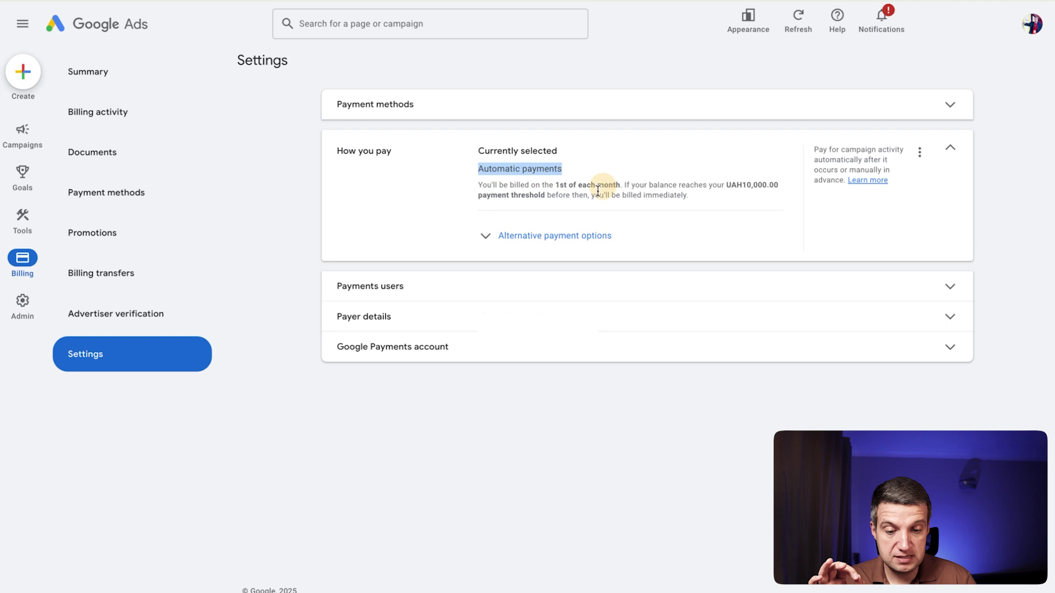
click(555, 236)
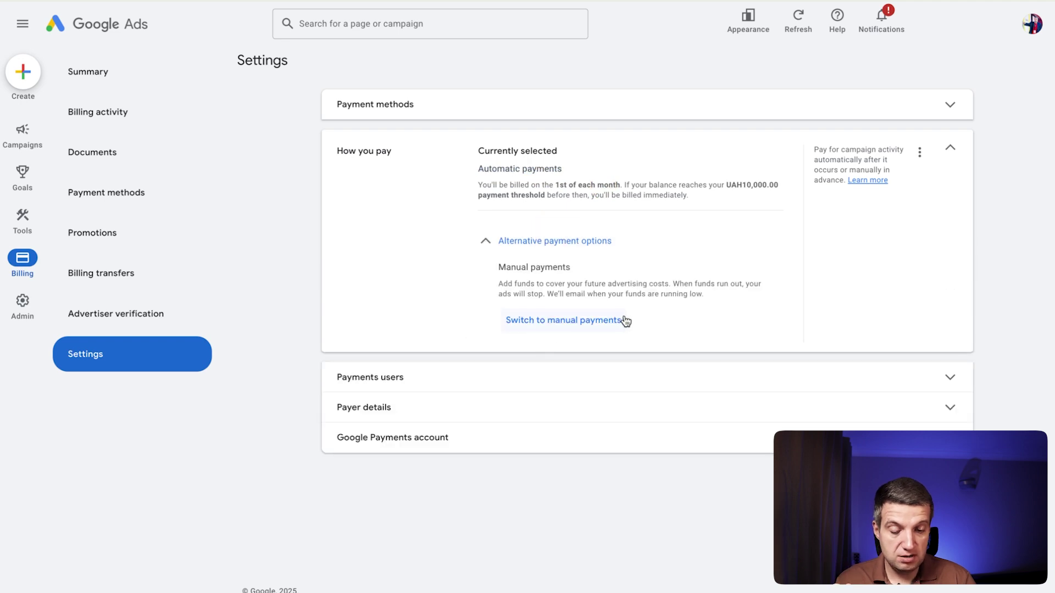
click(600, 328)
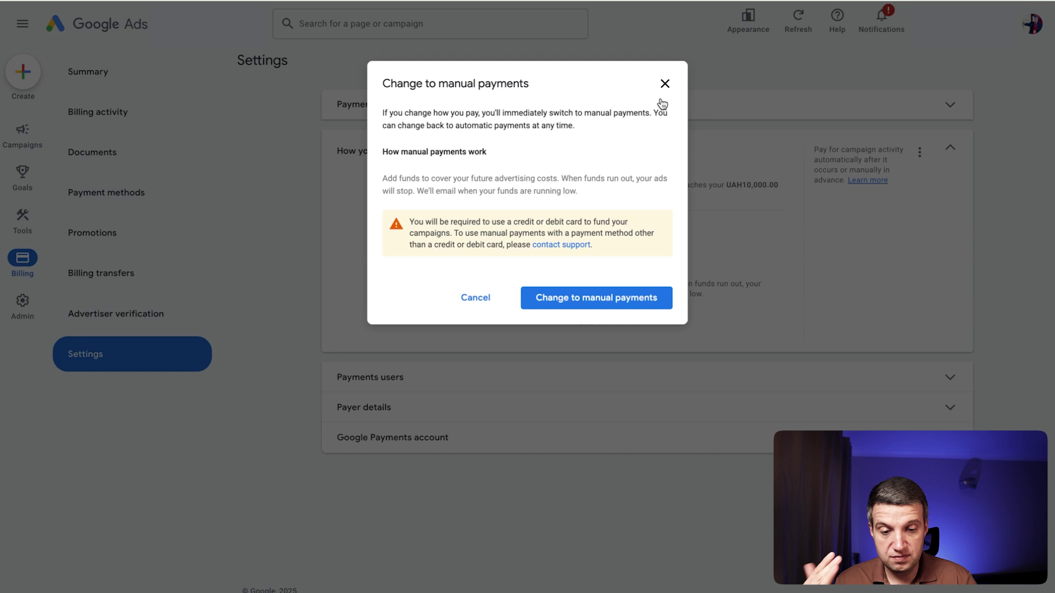
click(664, 85)
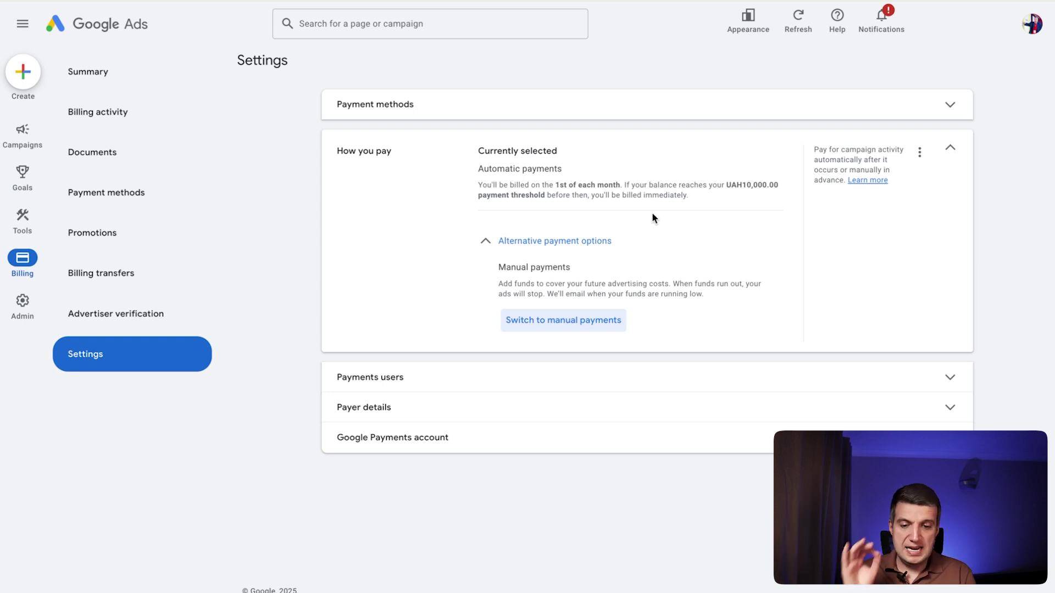
drag(479, 163, 601, 179)
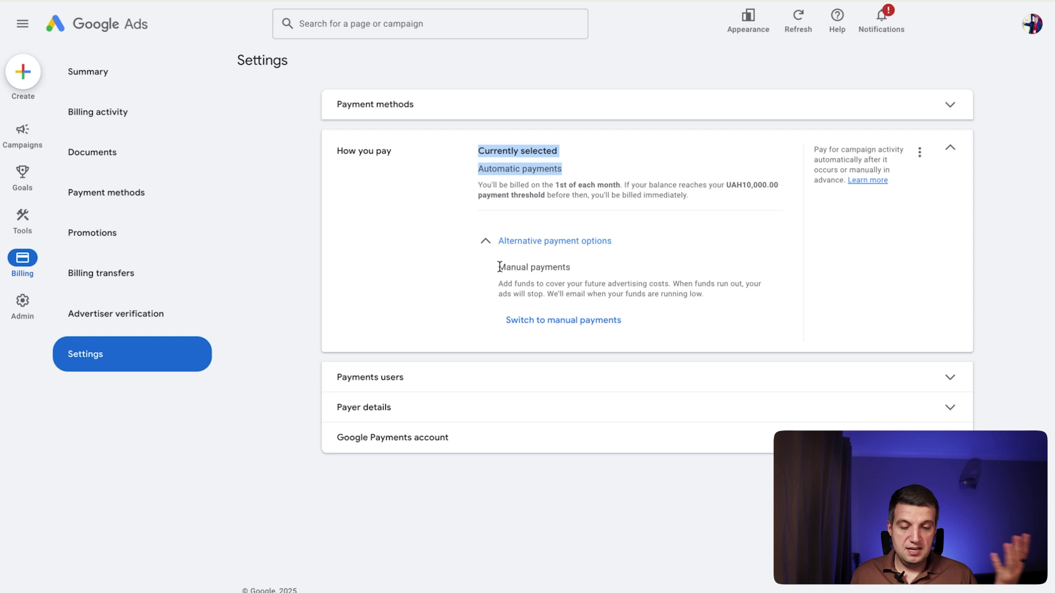
drag(500, 267, 585, 268)
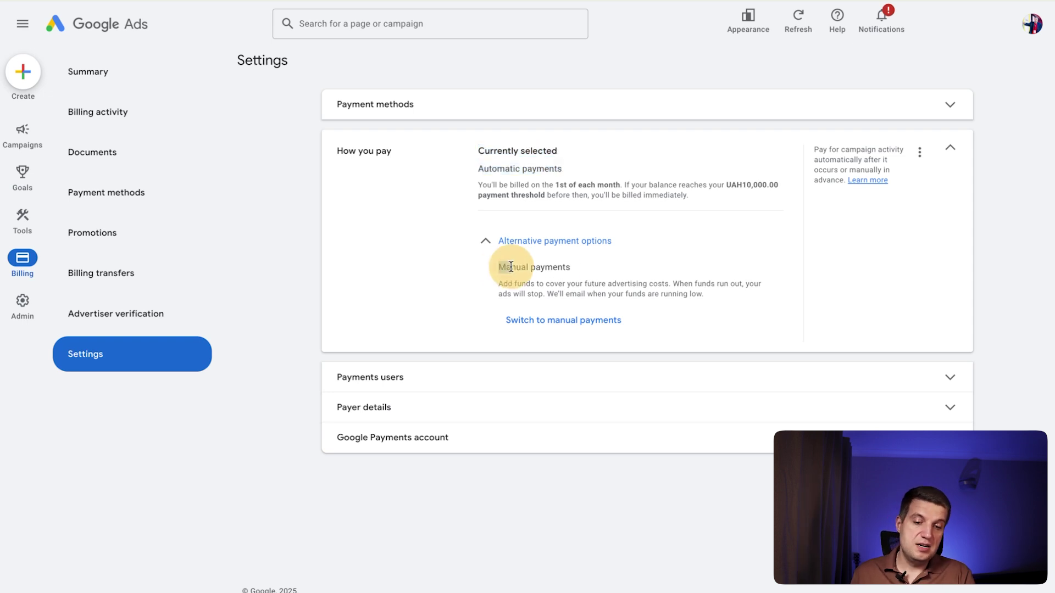